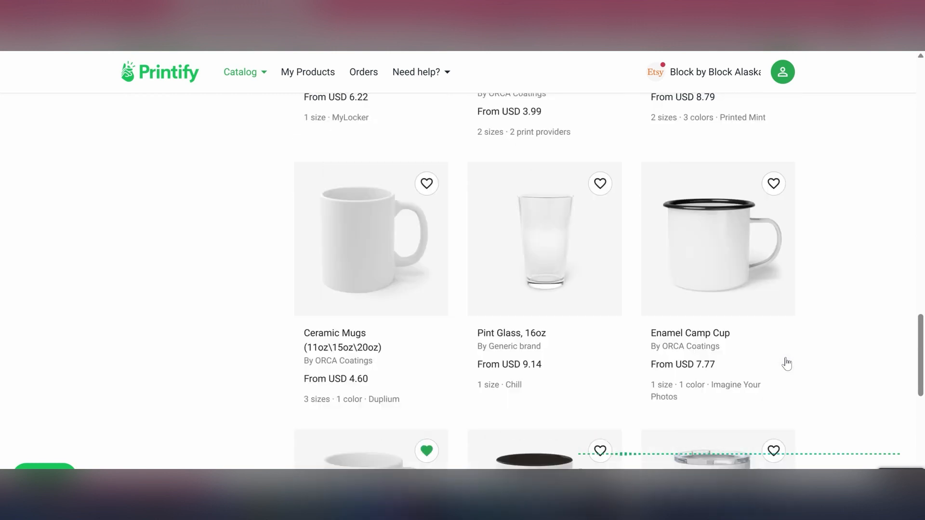
- Sort the mugs catalog by lowest price
scroll(787, 365, "up", 10)
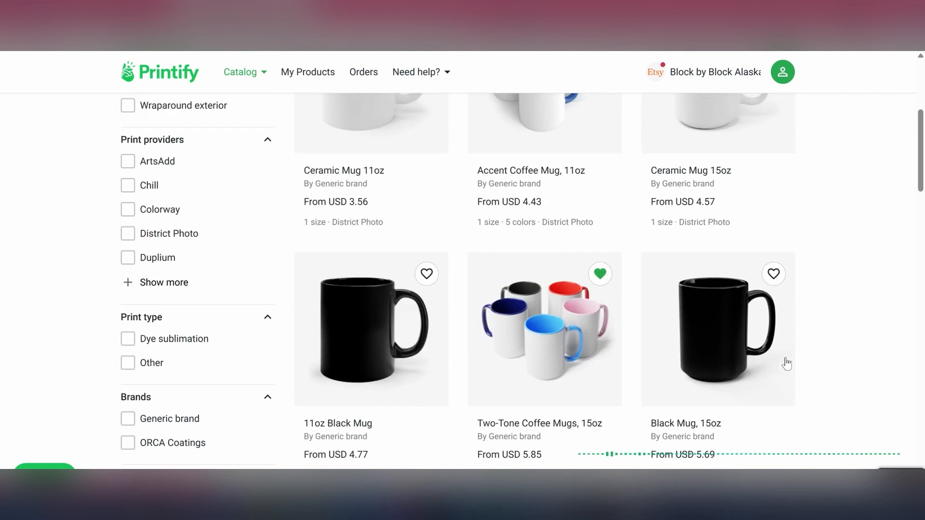
left_click(687, 197)
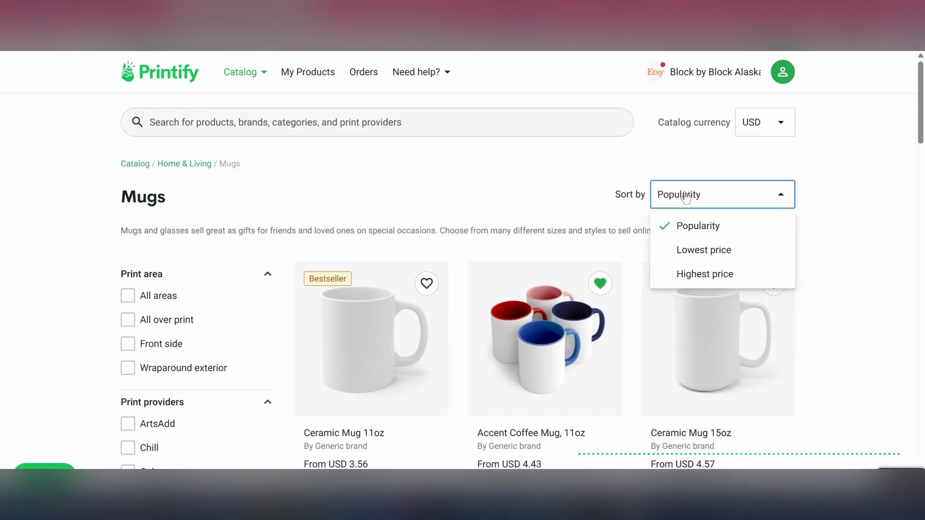
left_click(698, 250)
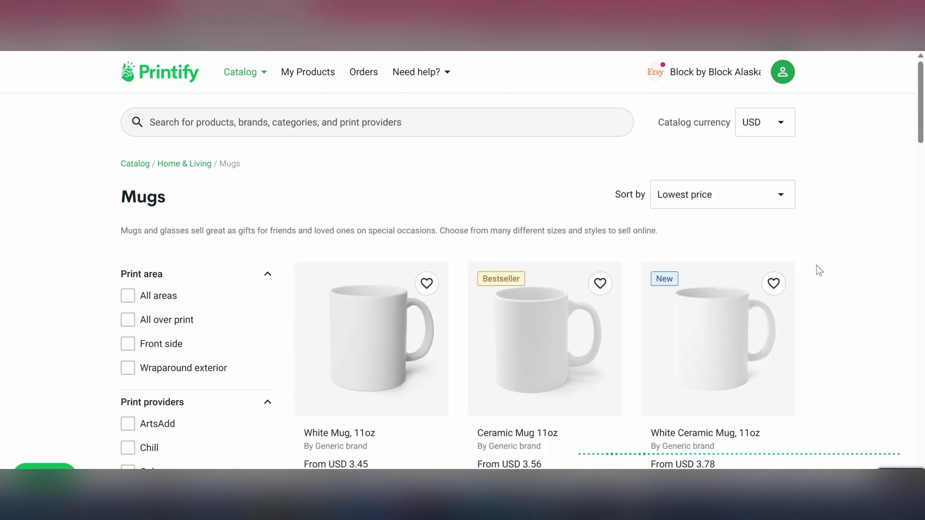
- Find the District Photo Ceramic Mug 11oz among the mugs and open its product page
scroll(818, 268, "down", 5)
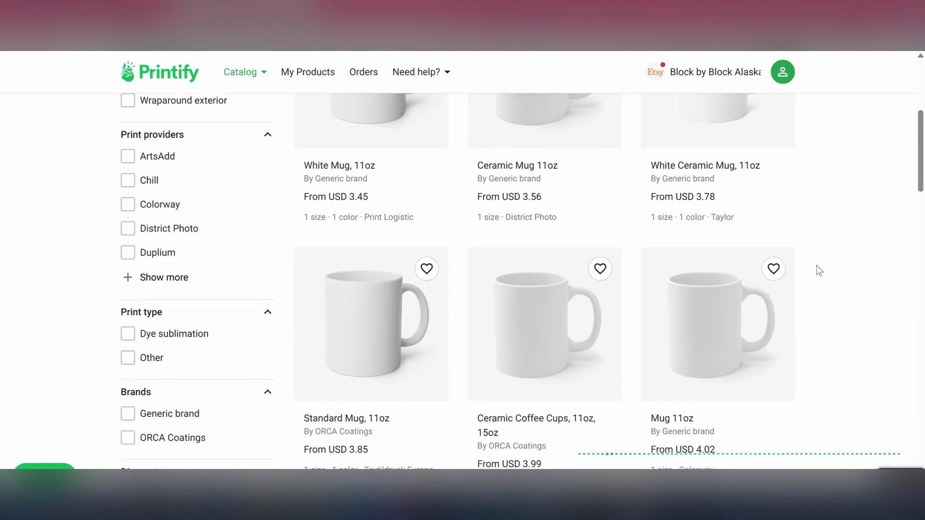
scroll(818, 268, "up", 1)
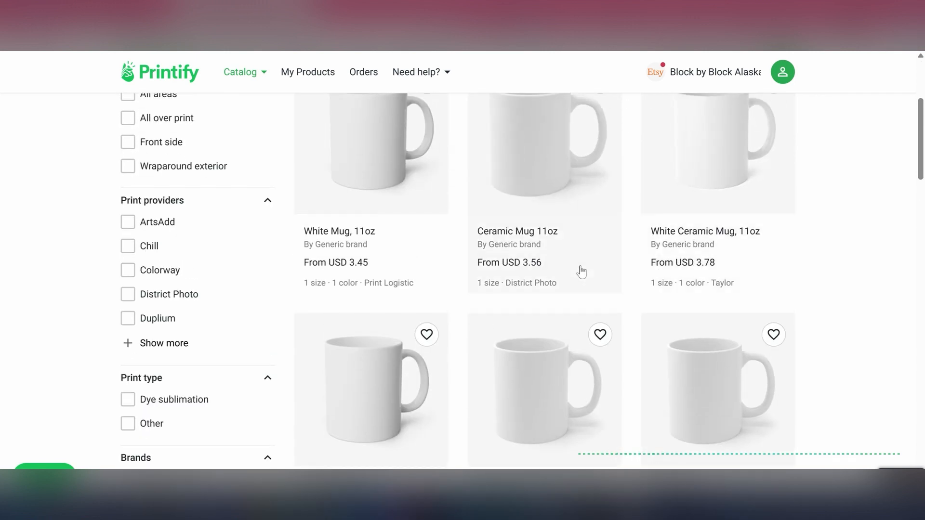
left_click(541, 292)
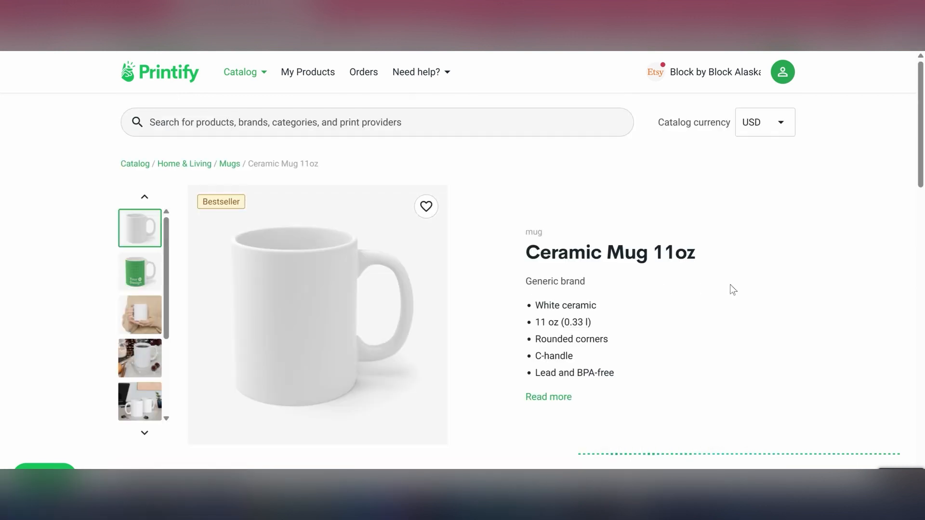
- Start designing the Ceramic Mug 11oz with District Photo and check the print file requirements for the print area size
scroll(730, 289, "down", 7)
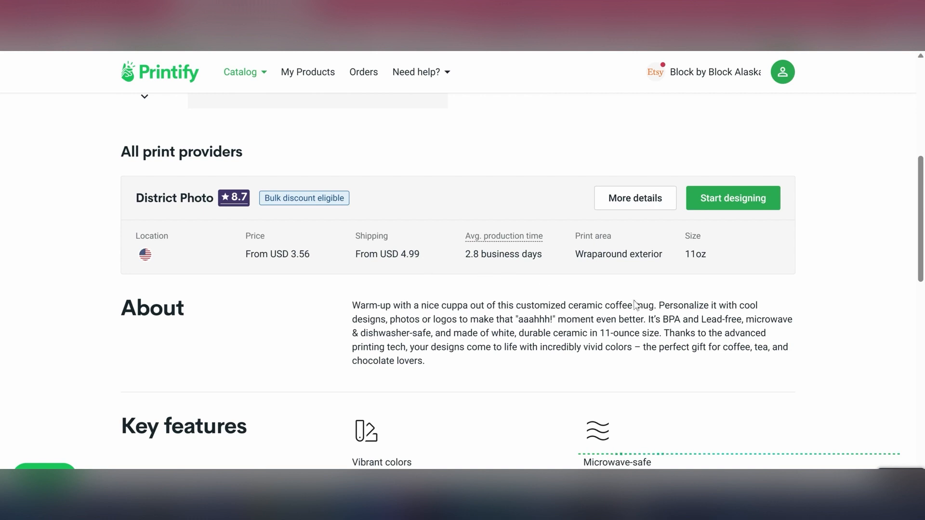
left_click(729, 199)
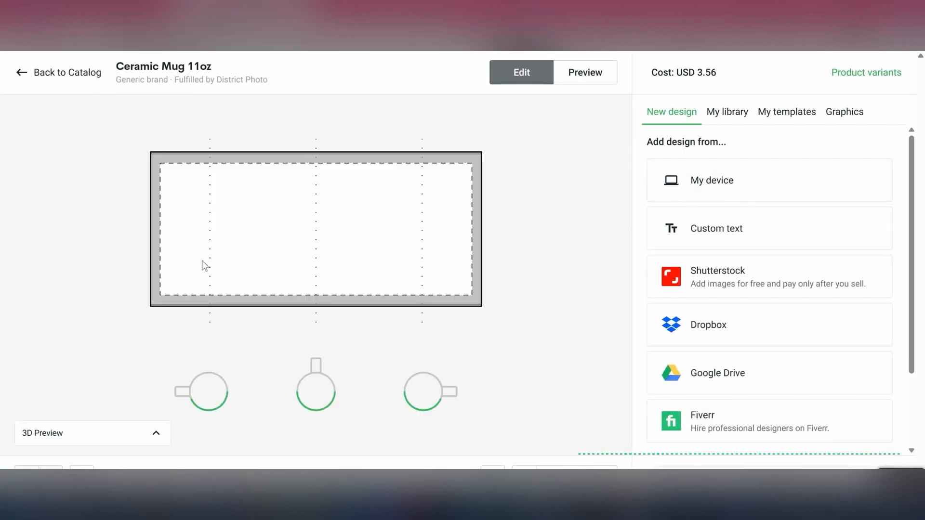
scroll(747, 344, "down", 2)
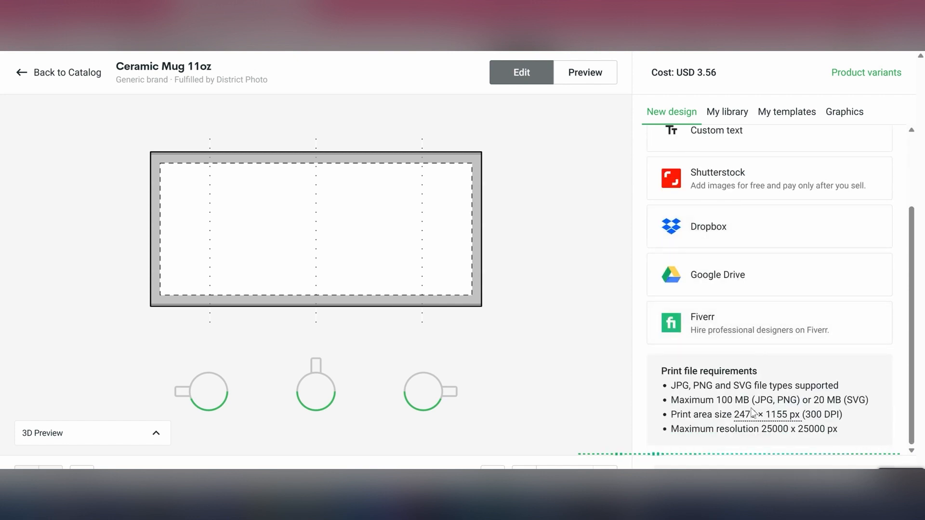
mouse_move(745, 420)
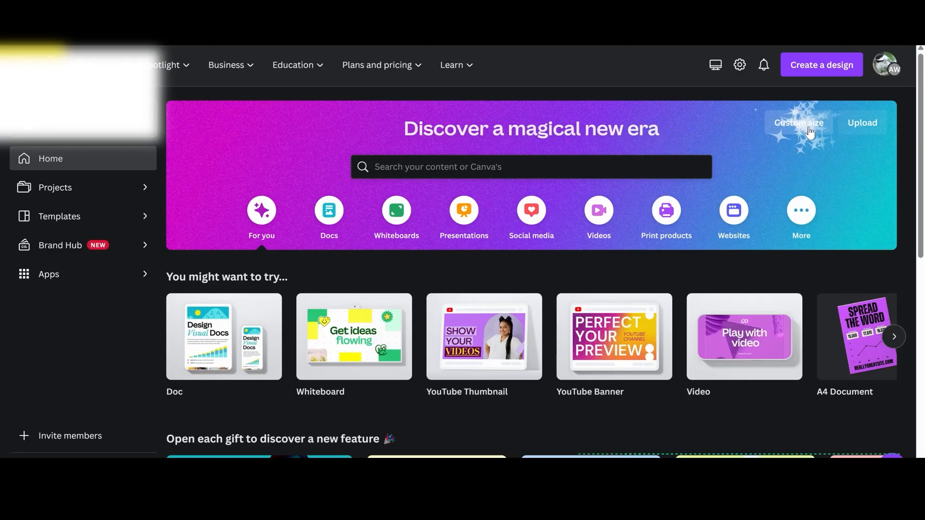
- Switch to Canva and create a new custom-size design of 2475 × 1155 px
left_click(799, 122)
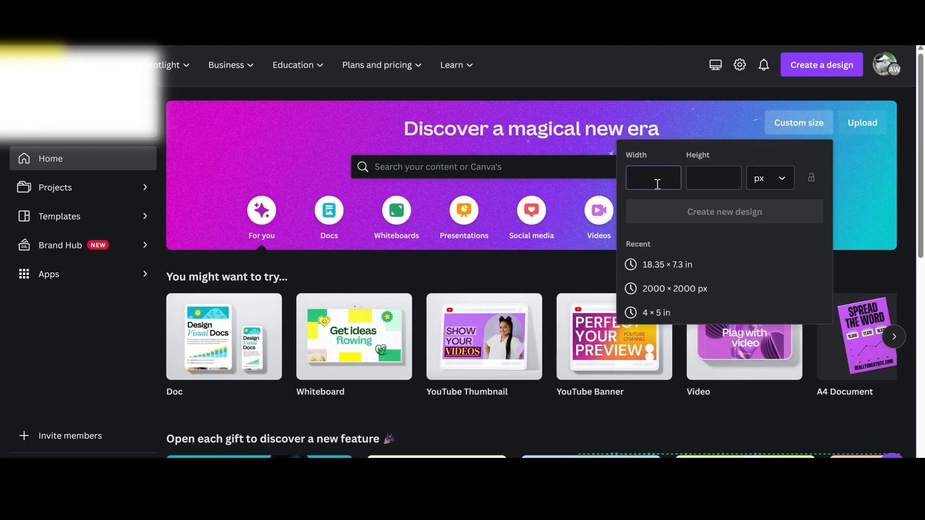
type("2475")
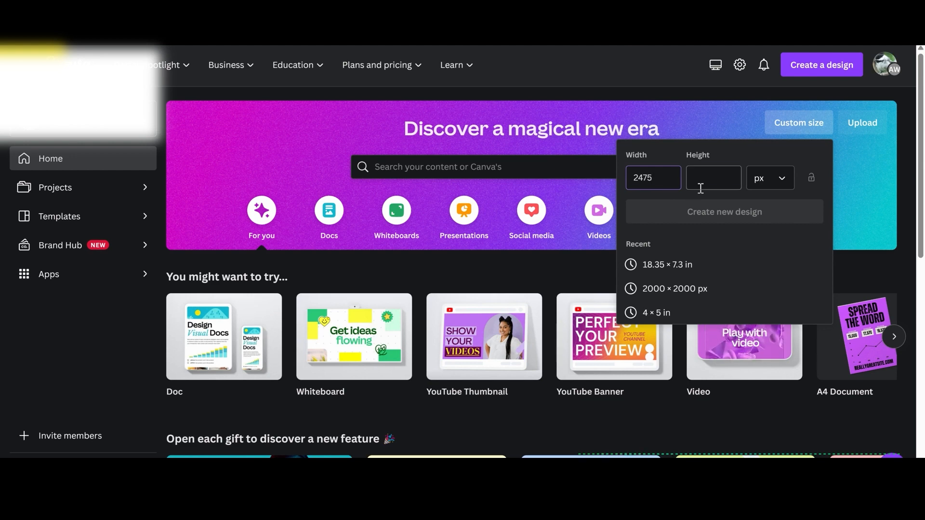
left_click(700, 187)
type("1155")
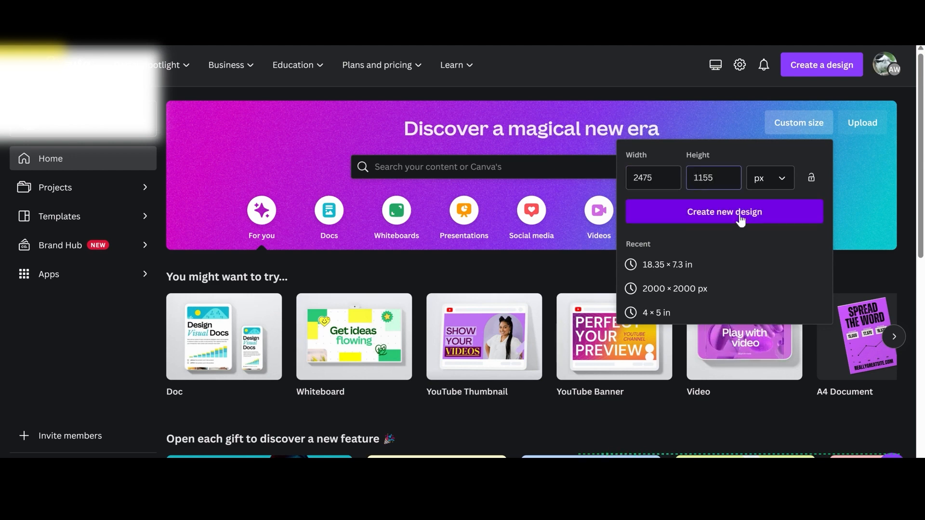
left_click(741, 221)
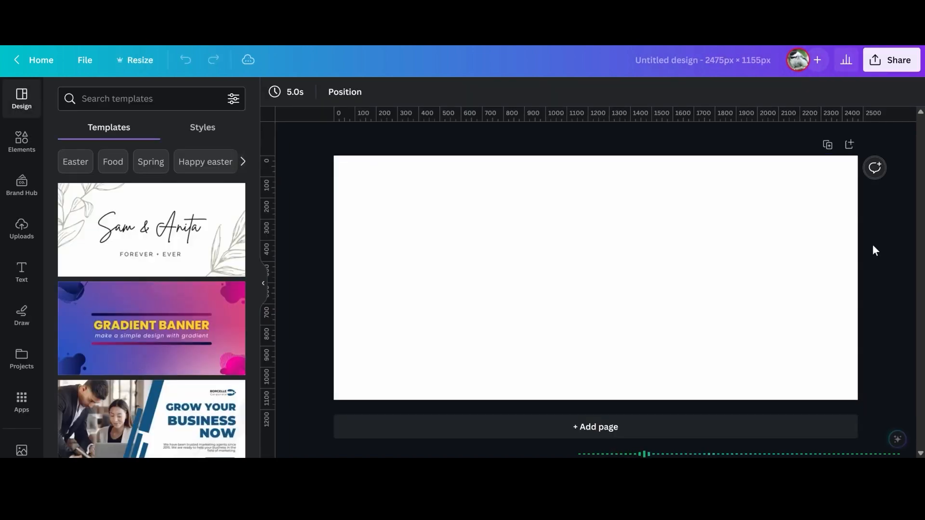
- Search the elements for "flower" and place the row of pink, red and yellow wildflowers in the page's lower-left corner
left_click(21, 142)
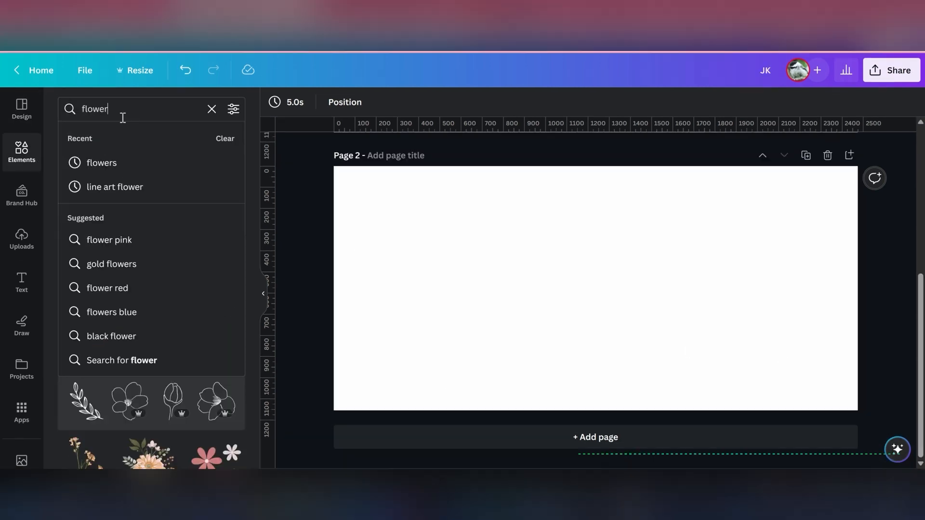
key("Return")
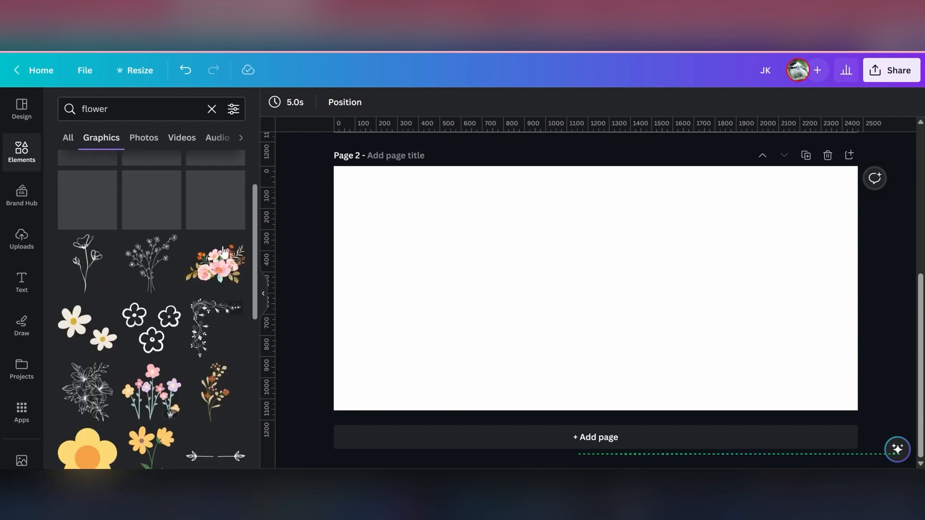
scroll(219, 244, "down", 5)
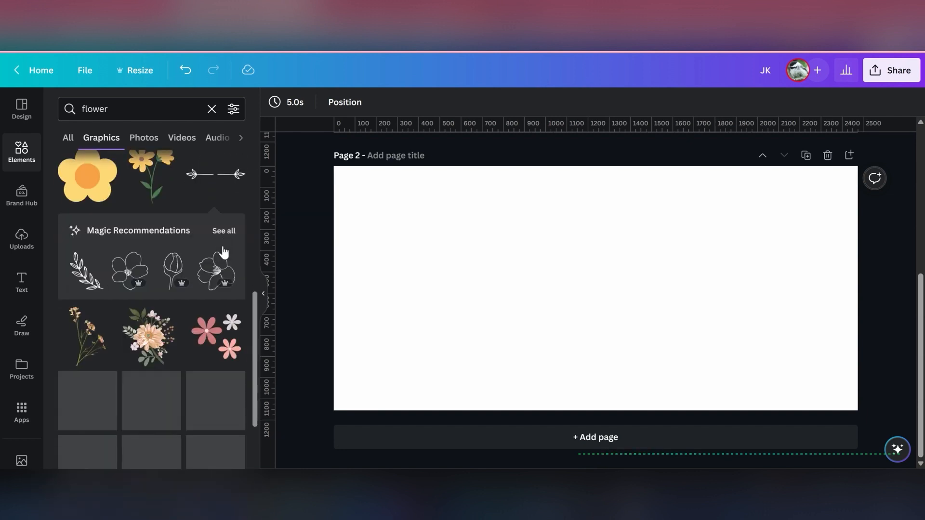
scroll(220, 247, "down", 4)
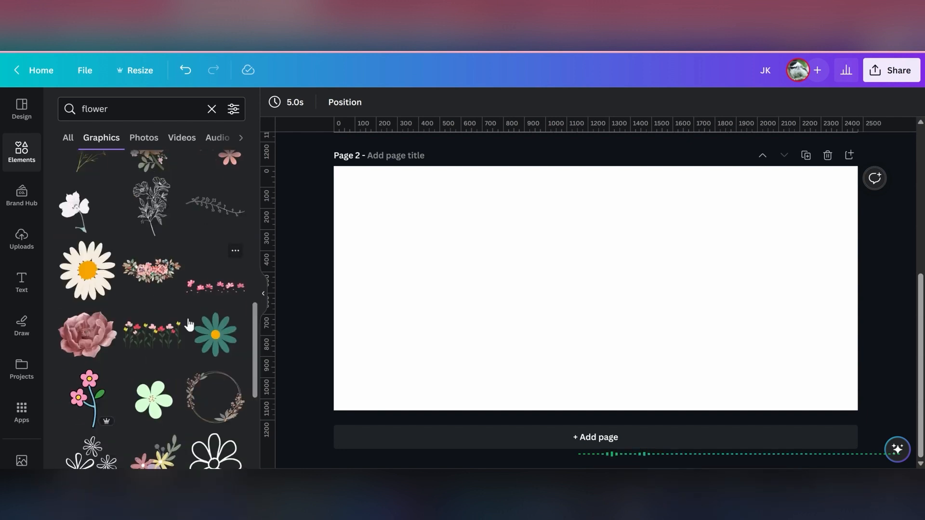
left_click(161, 343)
left_click_drag(541, 282, 357, 370)
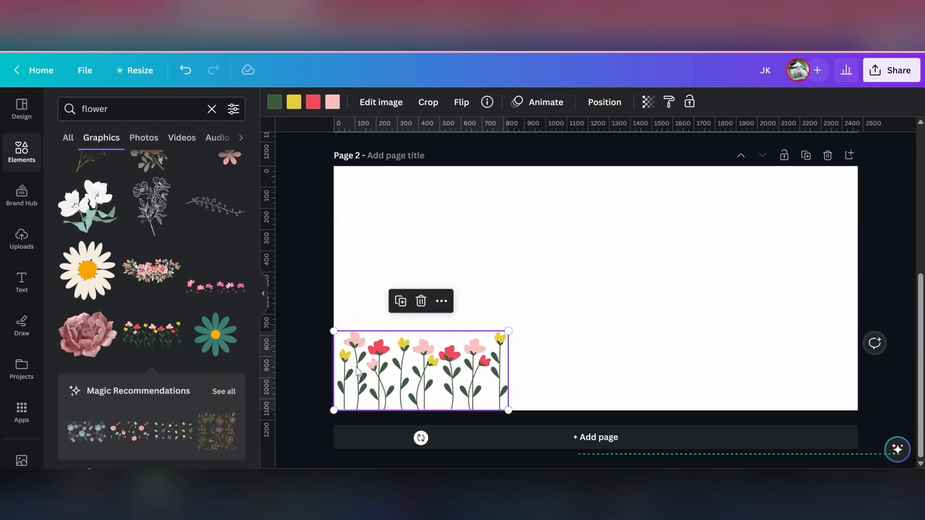
- Duplicate the wildflower row twice and line up the copies to fill the full bottom edge of the page
key("ctrl+d")
left_click_drag(420, 381, 774, 376)
key("ctrl+d")
left_click(871, 265)
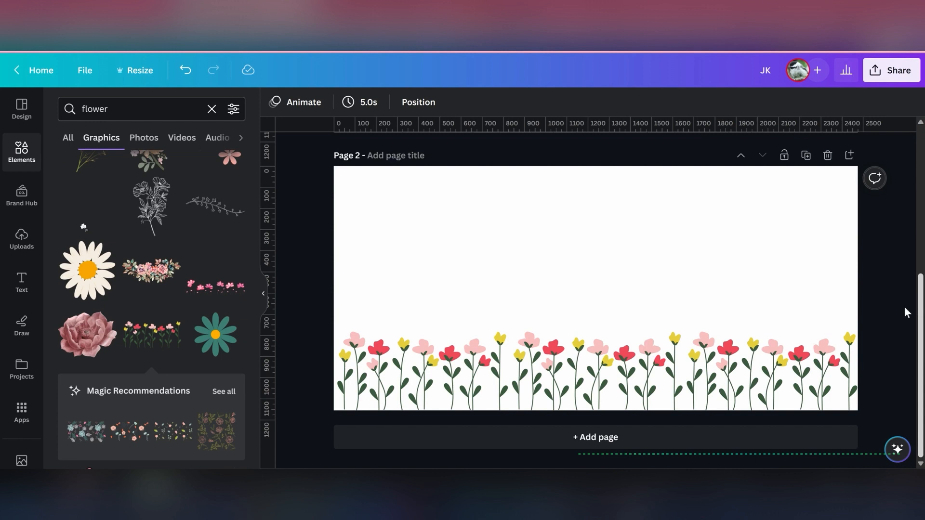
- Add a heading reading "JK" to the page
left_click(21, 282)
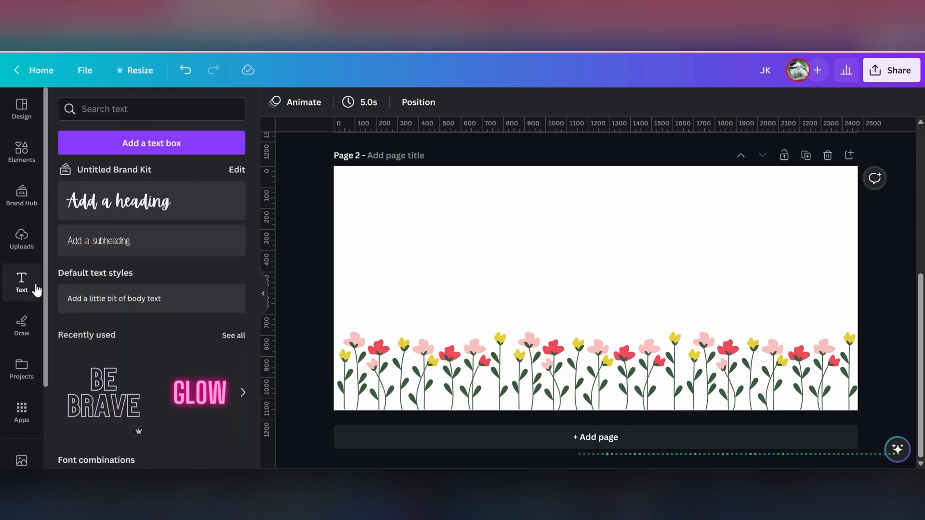
left_click(171, 214)
type("JJ")
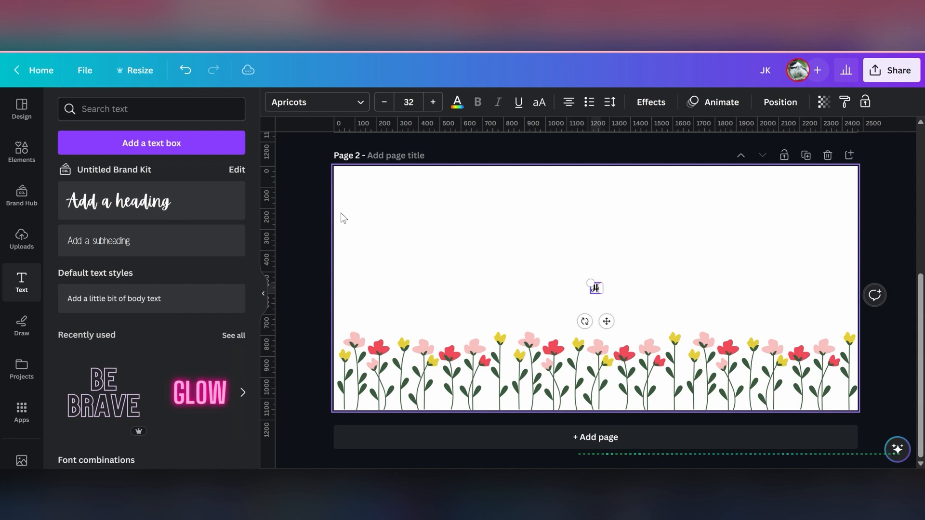
- Enlarge the "JK" heading to about size 309 and move it to the upper right of the page
left_click_drag(600, 293, 462, 249)
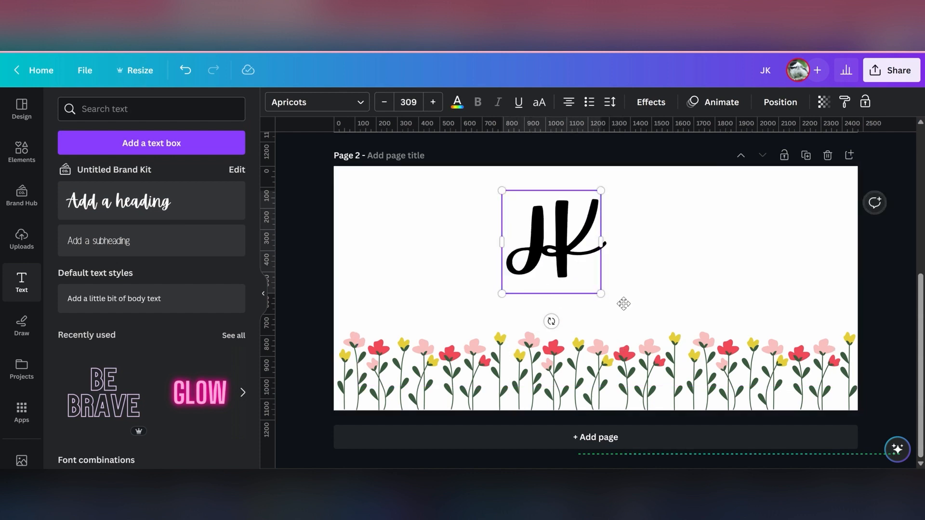
left_click_drag(623, 304, 769, 307)
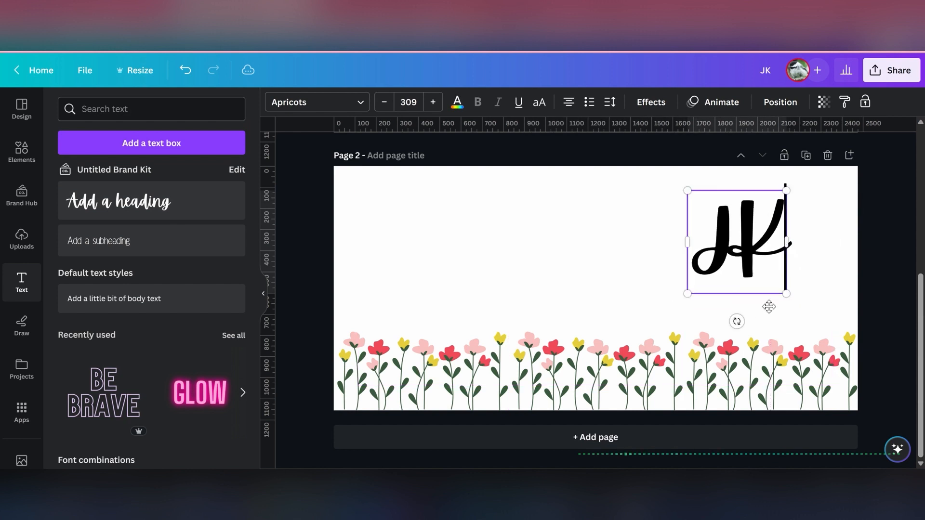
left_click(896, 342)
- Clear the font search and change the "JK" heading's font to Le Jour Script
left_click(736, 236)
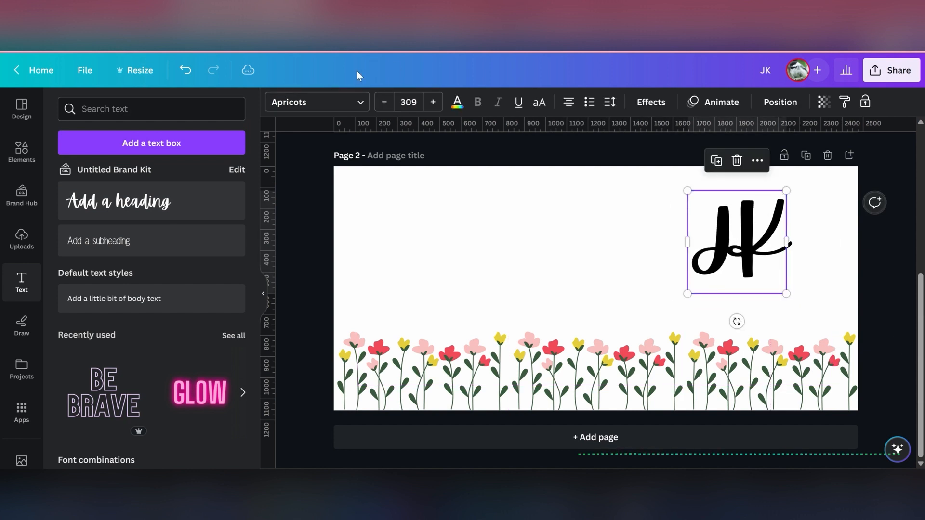
left_click(341, 101)
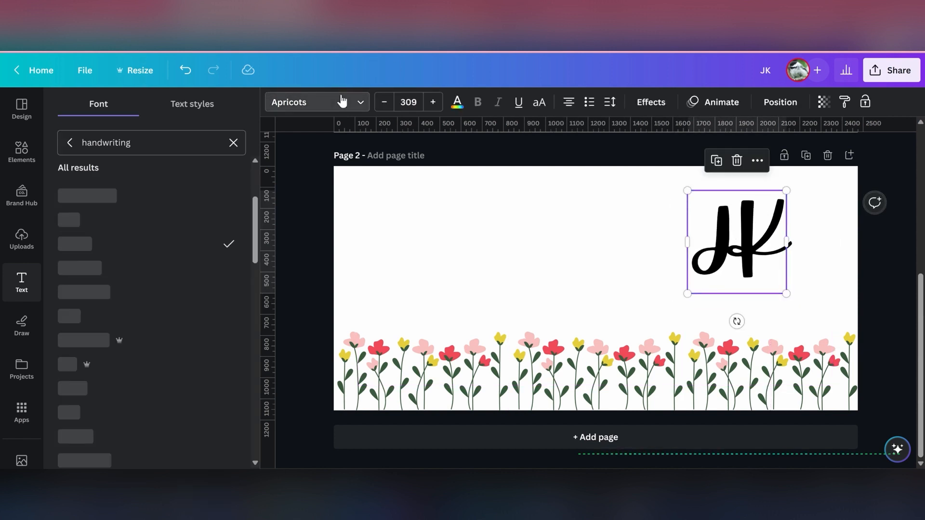
left_click(234, 143)
left_click(75, 147)
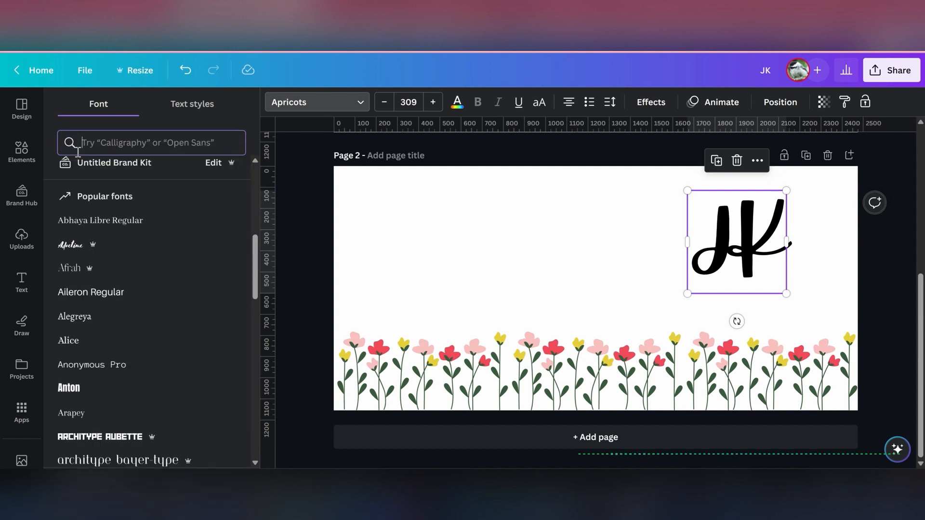
left_click(186, 236)
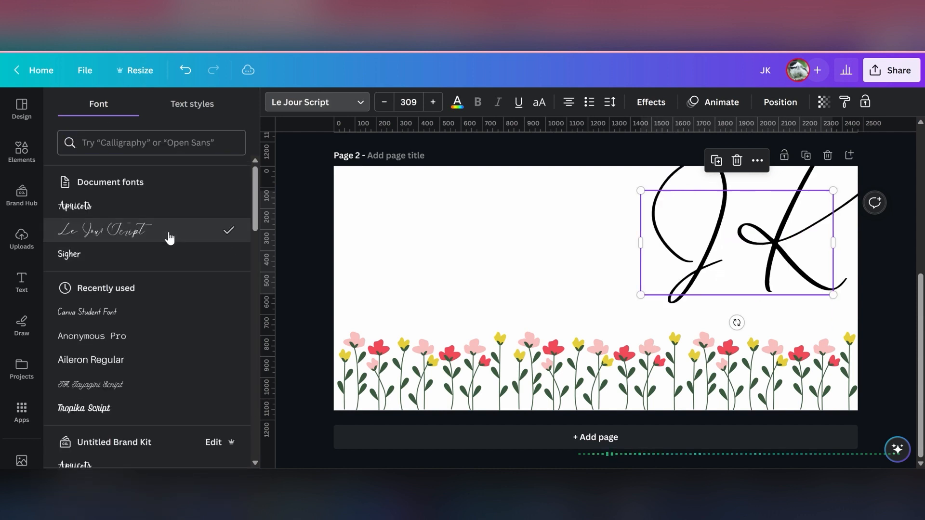
- Shrink the "JK" heading to about size 193 and reposition it within the page's upper-right area
left_click(387, 105)
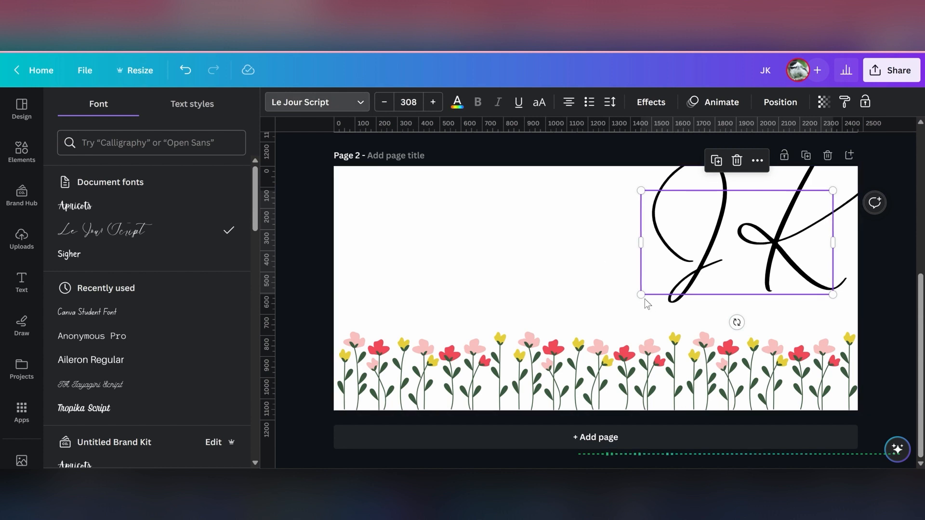
left_click_drag(685, 283, 718, 260)
left_click_drag(771, 241, 792, 249)
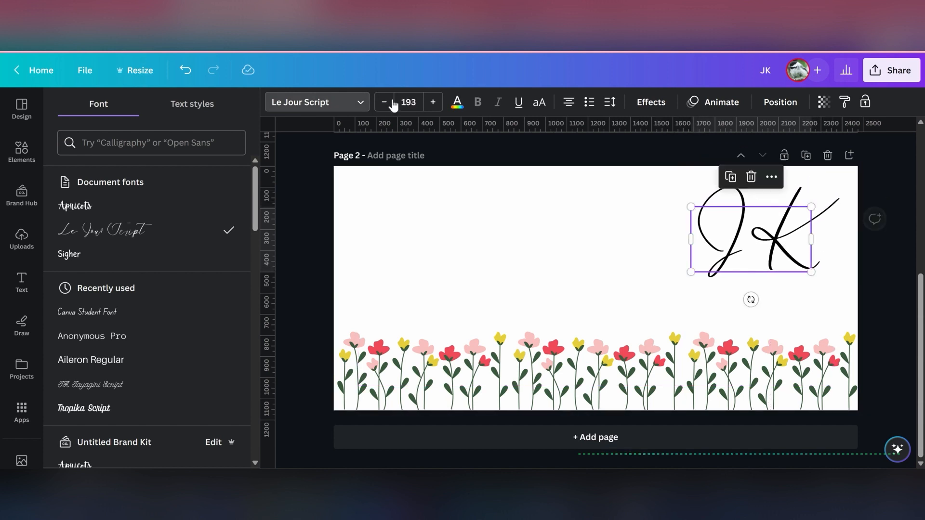
- Recolor the "JK" heading with the red from the document colors
left_click(457, 102)
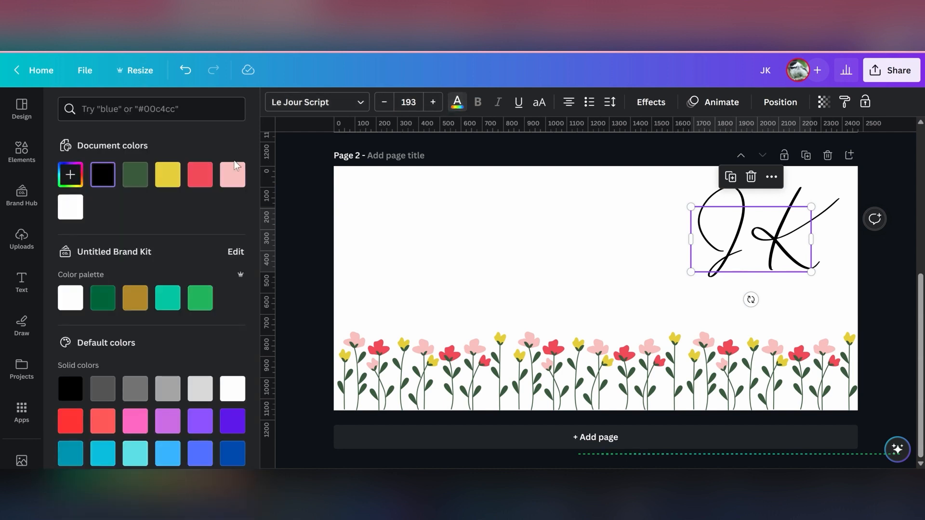
left_click(203, 178)
left_click(909, 292)
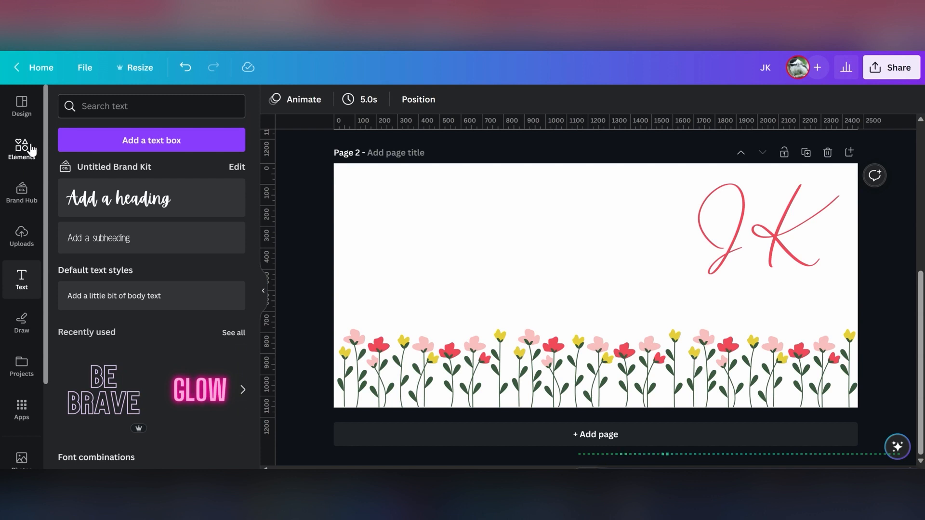
- Add the split line divider with leafy ends from the flower graphics and place it beneath the "JK" heading
left_click(30, 149)
scroll(197, 279, "down", 3)
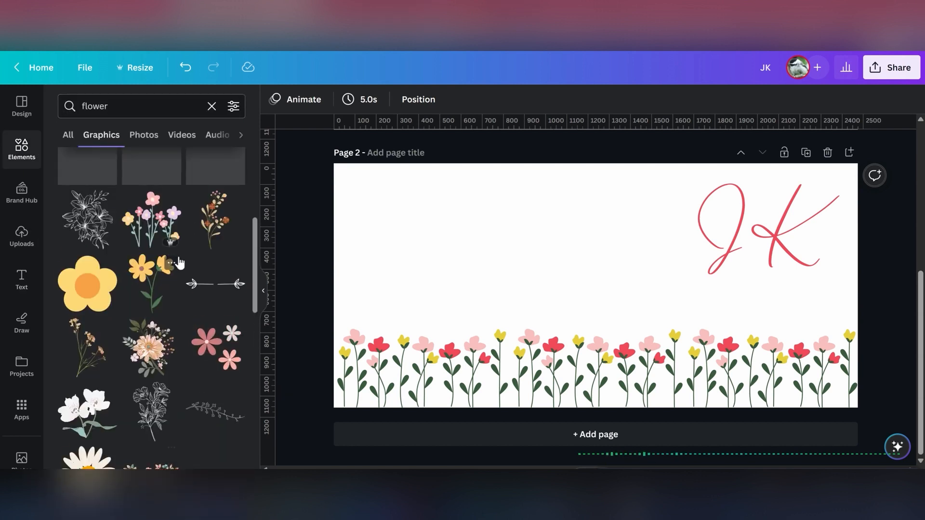
left_click(216, 301)
left_click_drag(609, 323, 784, 330)
- Recolor the leafy divider with the document's dark green and widen it to underline the whole "JK" heading
left_click(273, 102)
left_click(103, 172)
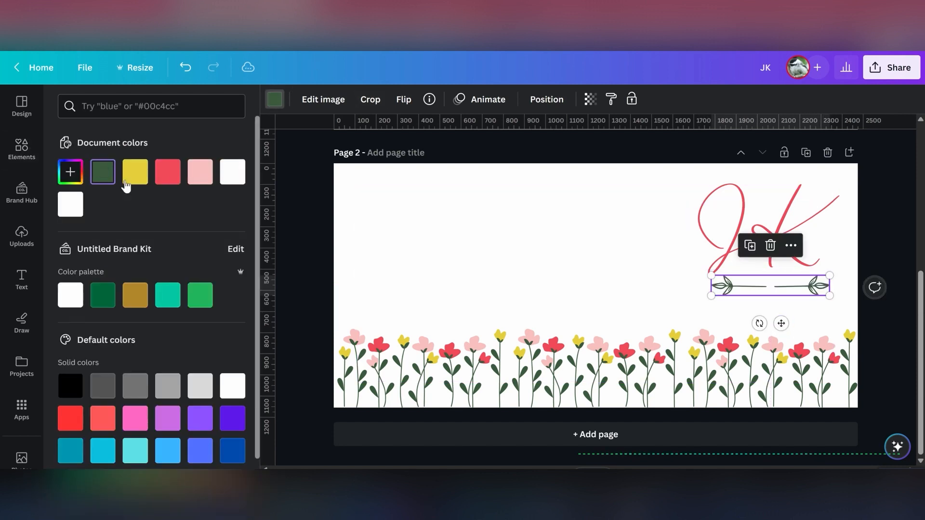
left_click_drag(718, 302, 699, 307)
mouse_move(841, 308)
left_mouse_down()
mouse_move(852, 311)
mouse_move(840, 305)
left_mouse_up()
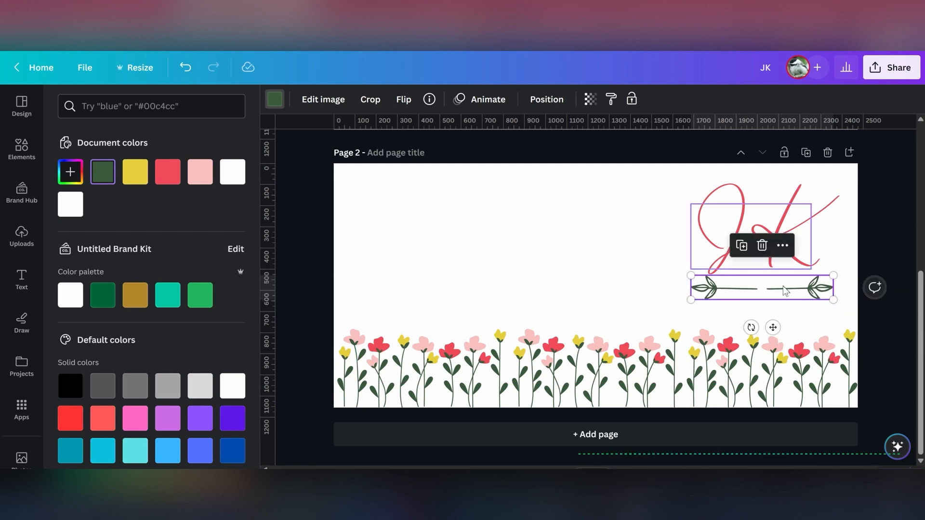
- Center the "JK" heading and the leafy divider horizontally on each other
left_click_drag(787, 292, 788, 290)
left_click(771, 217, "shift")
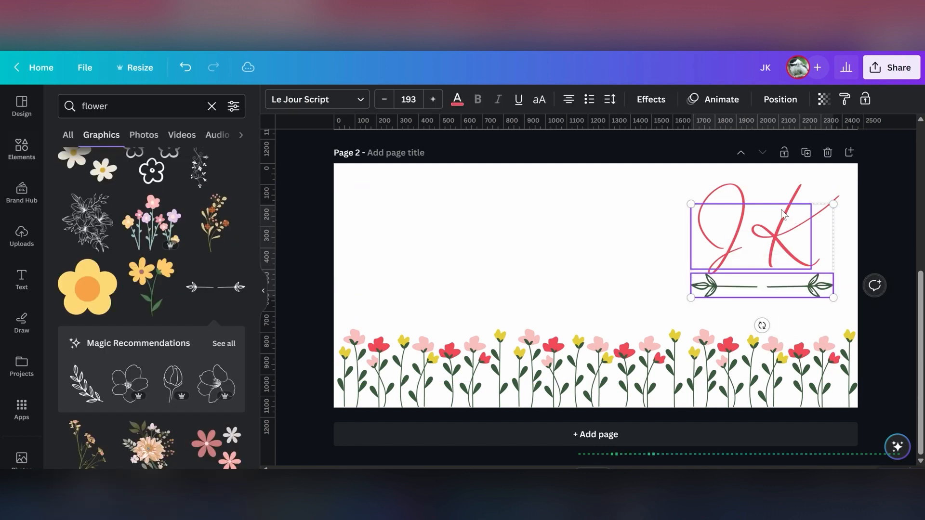
left_click(781, 99)
left_click(195, 236)
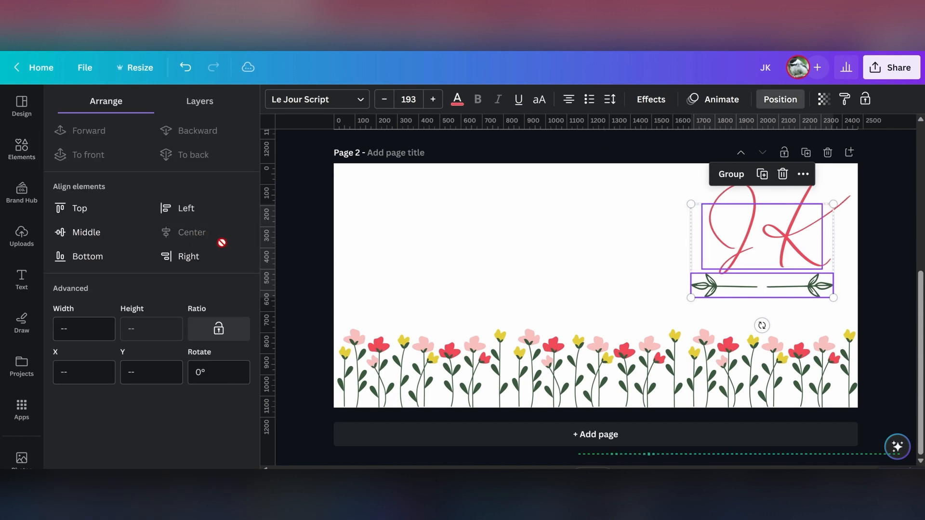
left_click(320, 282)
left_click(318, 279)
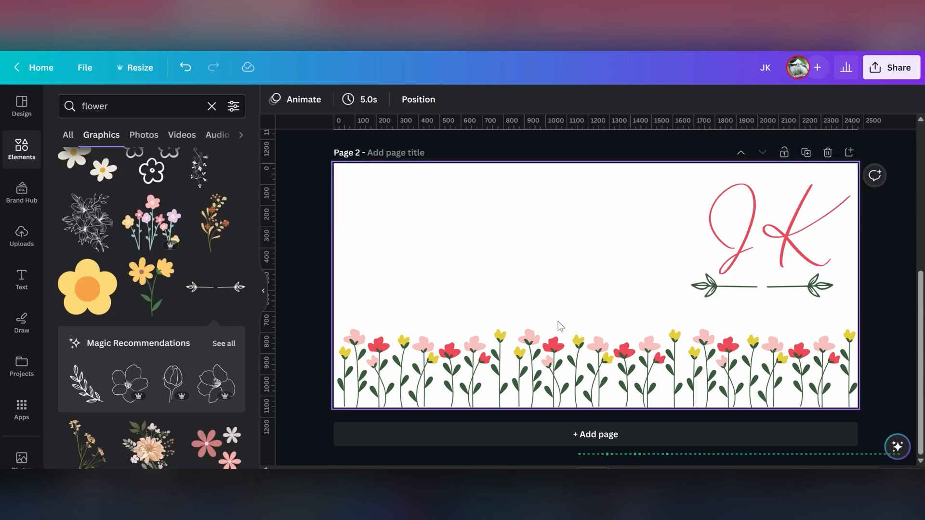
- Add a subheading with the two-line quote "Be beautiful because you are!"
left_click(22, 279)
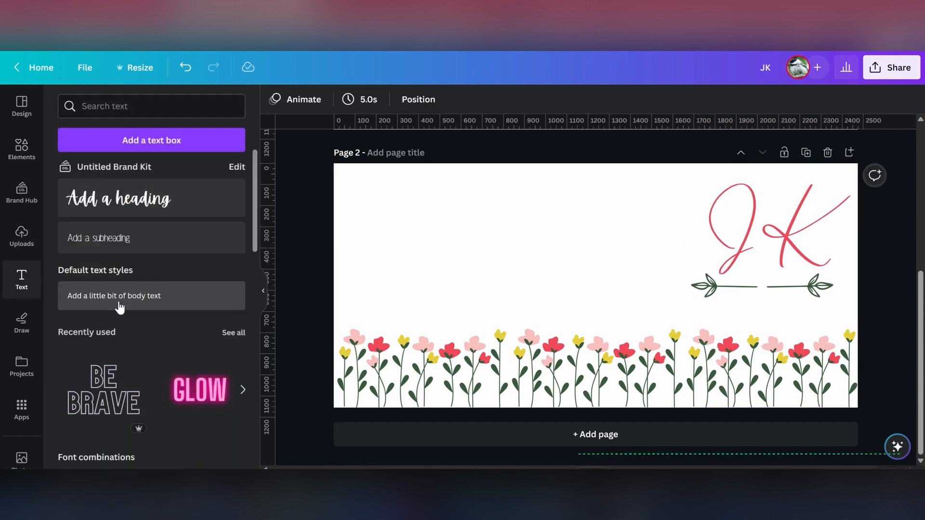
left_click(113, 251)
type("J")
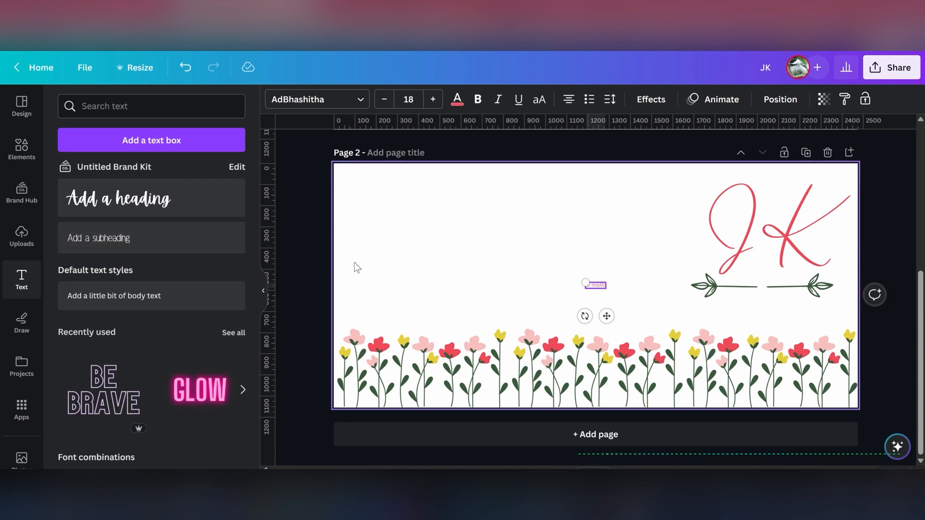
key("Return")
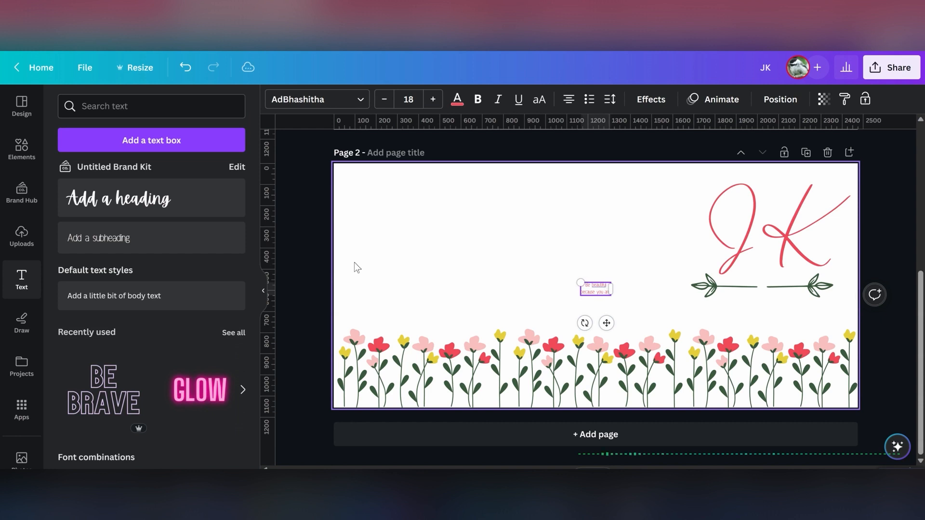
- Resize the quote to about size 43.2 and place it centered beneath the leafy divider
left_click_drag(584, 283, 516, 265)
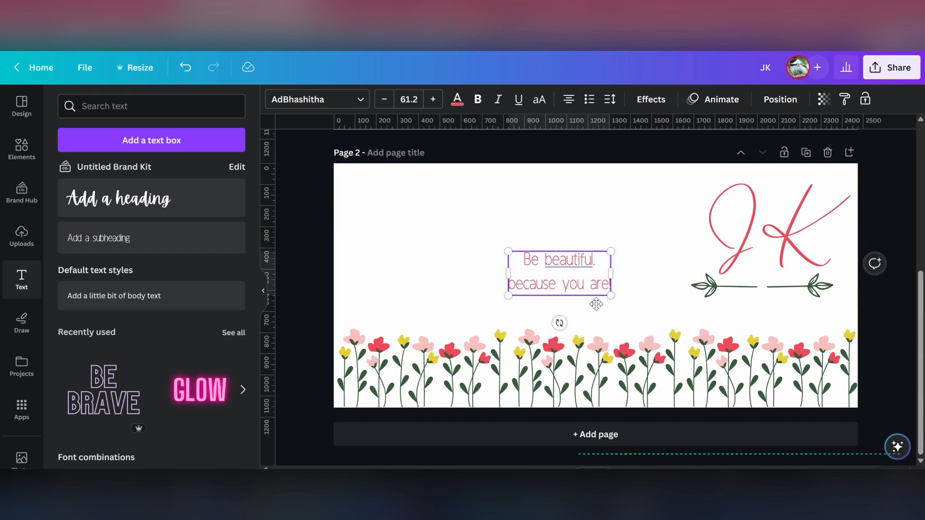
left_click_drag(596, 304, 799, 343)
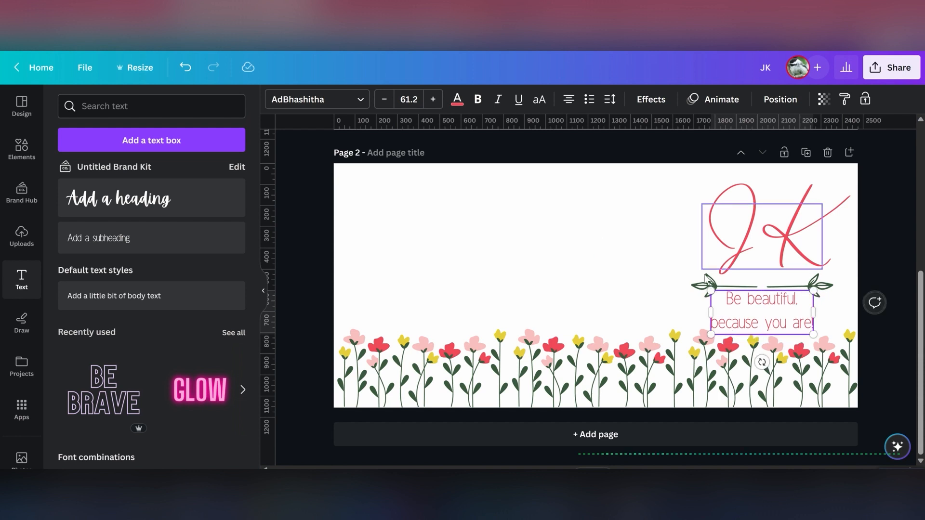
left_click(391, 101)
left_click(390, 101)
left_click(391, 101)
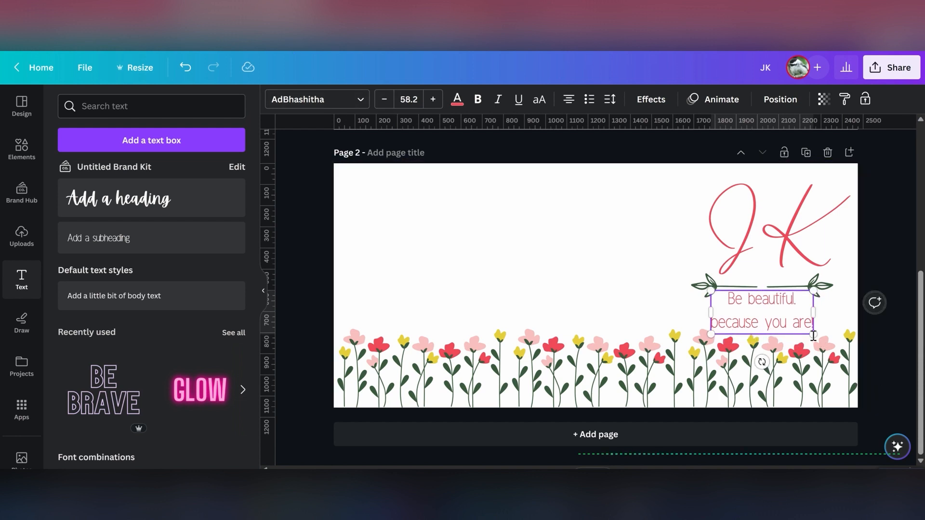
left_click_drag(824, 343, 809, 338)
- Change the font of both lines of the quote to Sigher
left_click(318, 99)
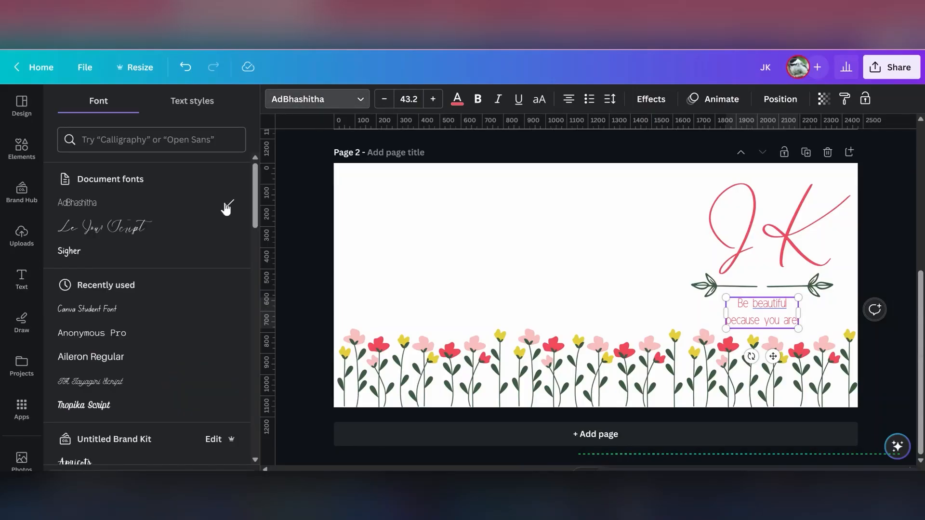
left_click(104, 262)
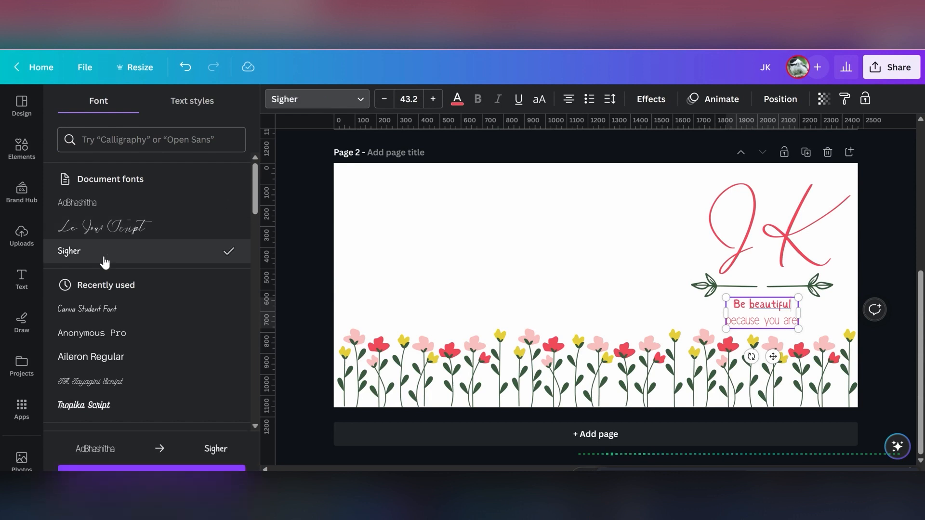
key("ctrl+a")
left_click(97, 255)
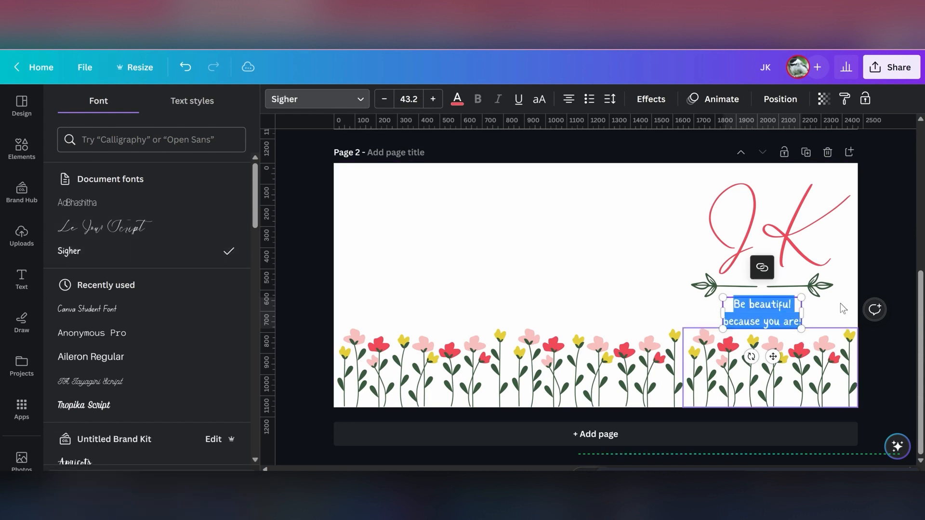
left_click(900, 270)
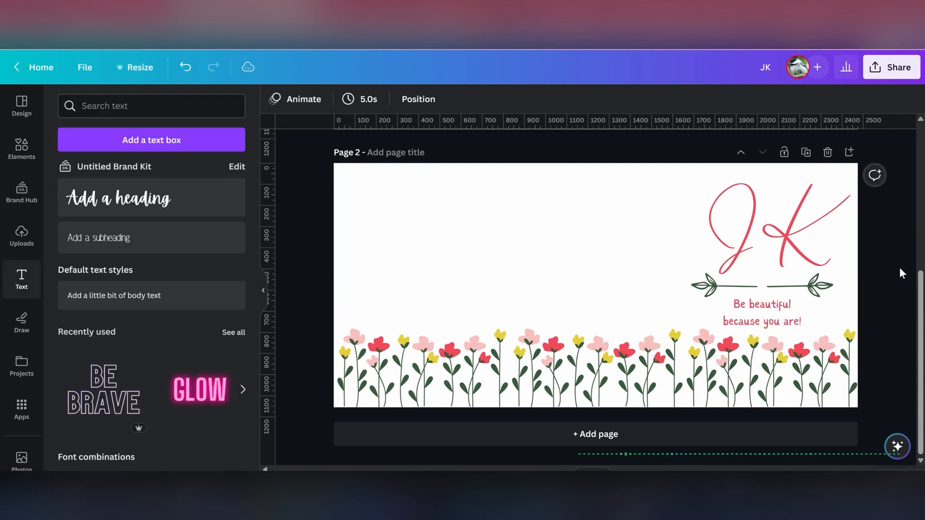
- Move the quote up closer to the leafy divider and raise the divider slightly toward the "JK" heading
left_click(789, 318)
left_click_drag(789, 318, 790, 313)
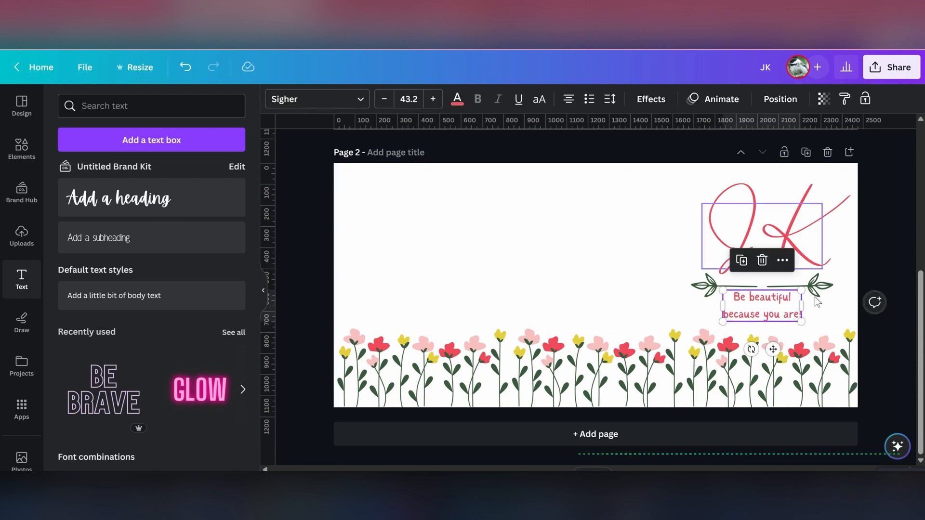
left_click(828, 290)
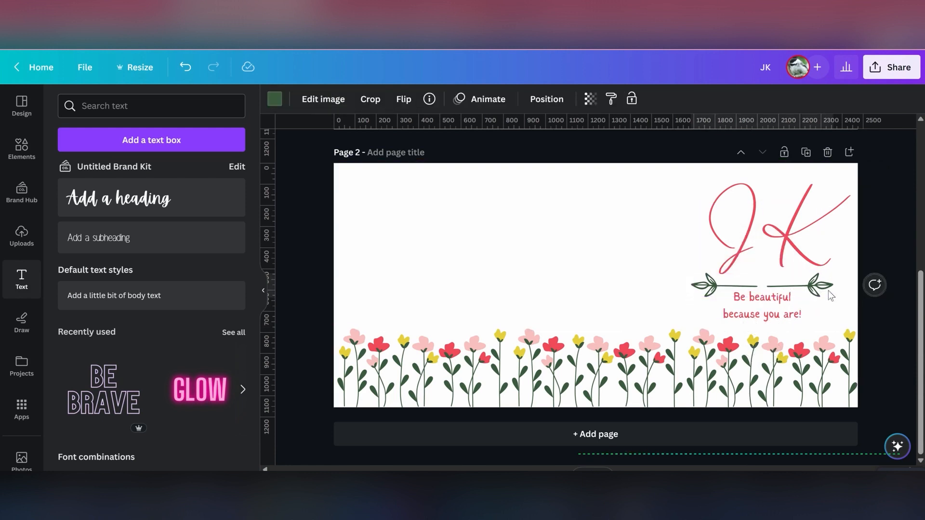
left_click(788, 317)
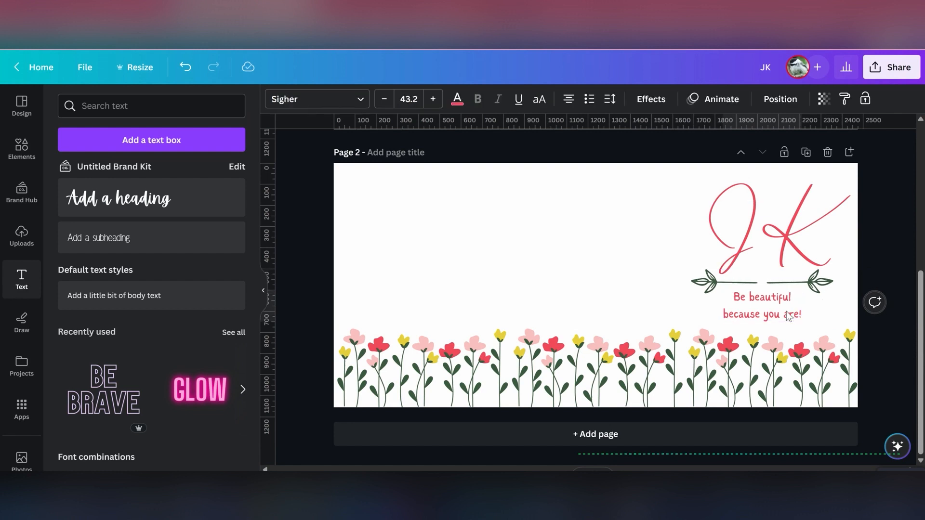
left_click(888, 261)
- Group the quote, the "JK" heading and the leafy divider together
left_click(788, 300)
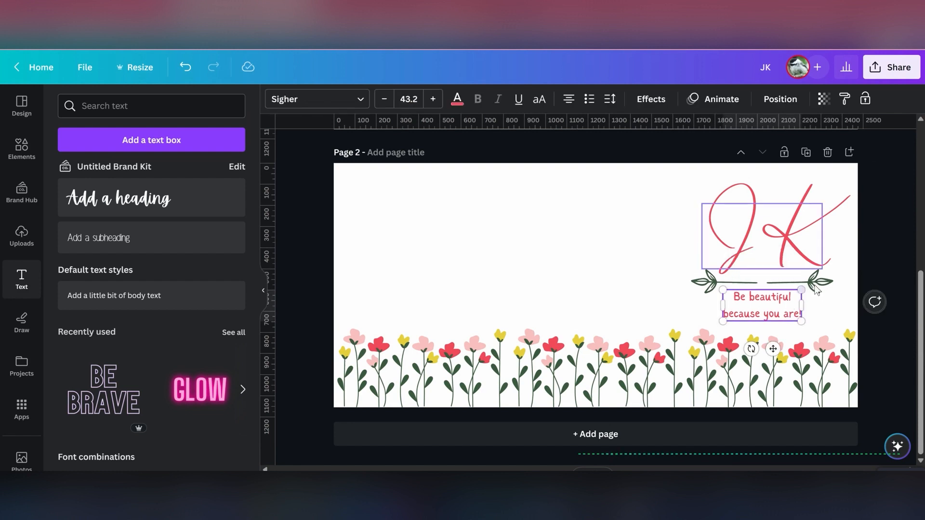
left_click(798, 256, "shift")
left_click(831, 284, "shift")
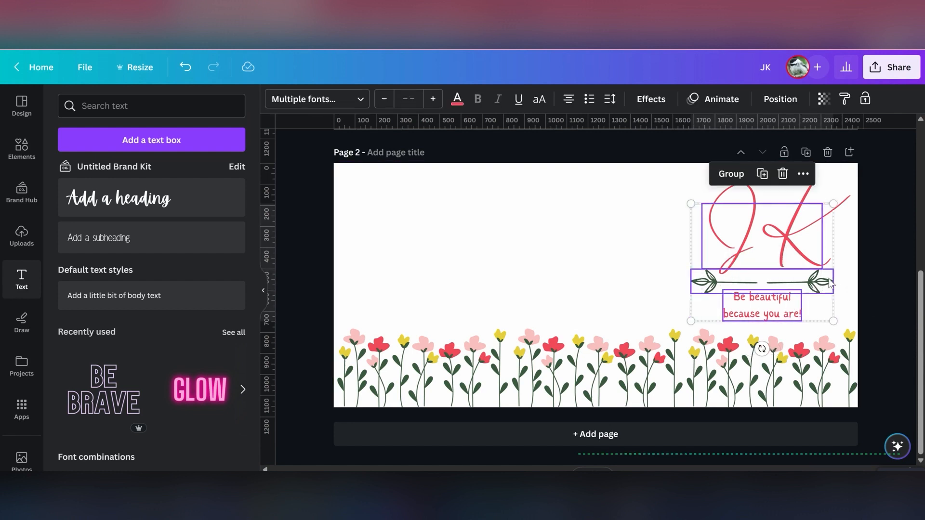
left_click(730, 174)
- Place a copy of the monogram group on the page's left half and shift the right-hand group slightly left
left_click_drag(792, 239, 479, 244)
left_click_drag(776, 274, 758, 275)
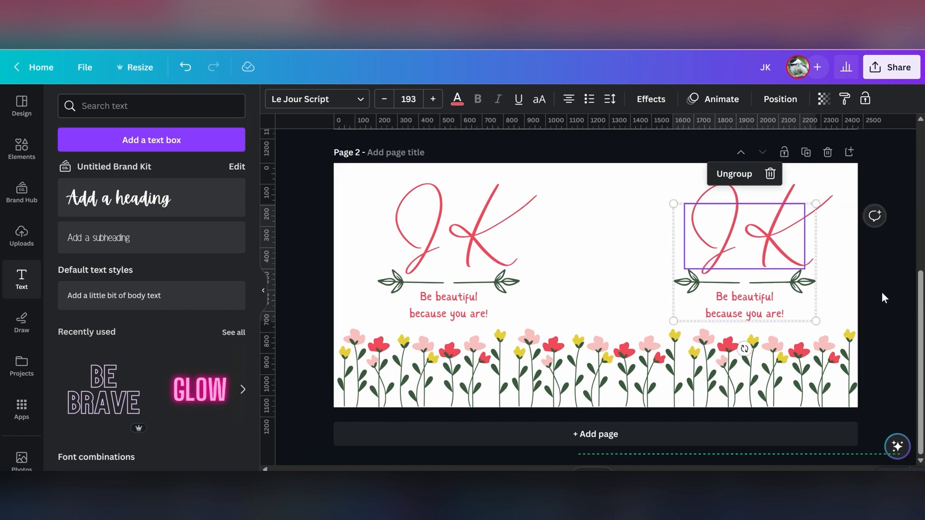
left_click(884, 298)
- Open the download options for the finished mug design
left_click(892, 67)
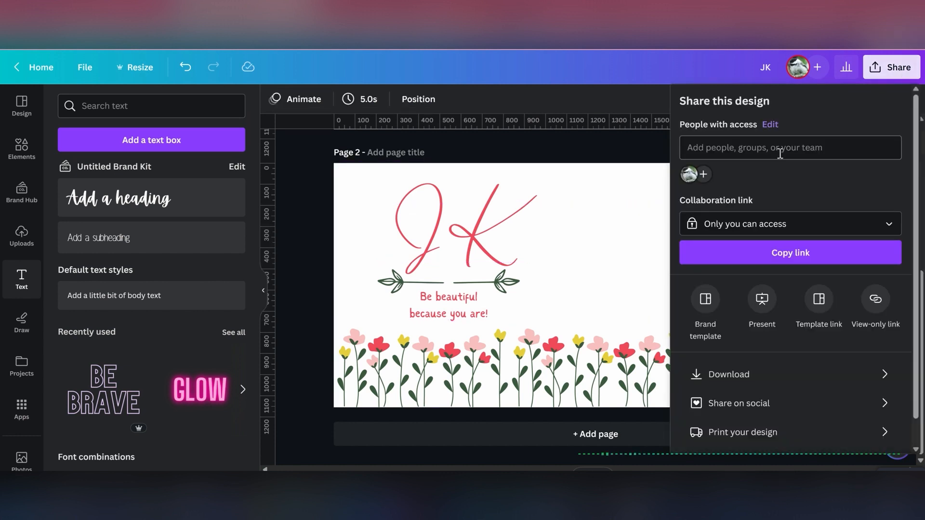
left_click(746, 382)
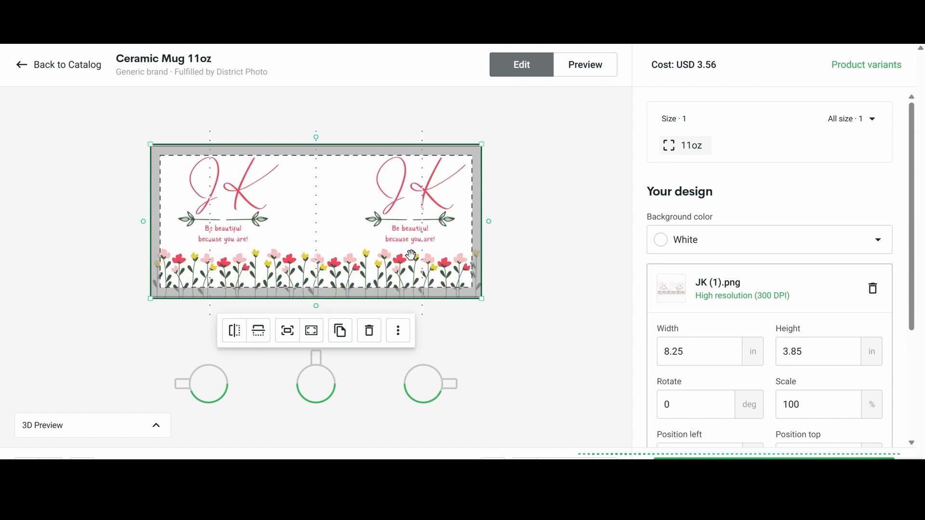
- Switch to Printify and preview the design on the Ceramic Mug 11oz in the Left and Context 8 mockup views
left_click(610, 70)
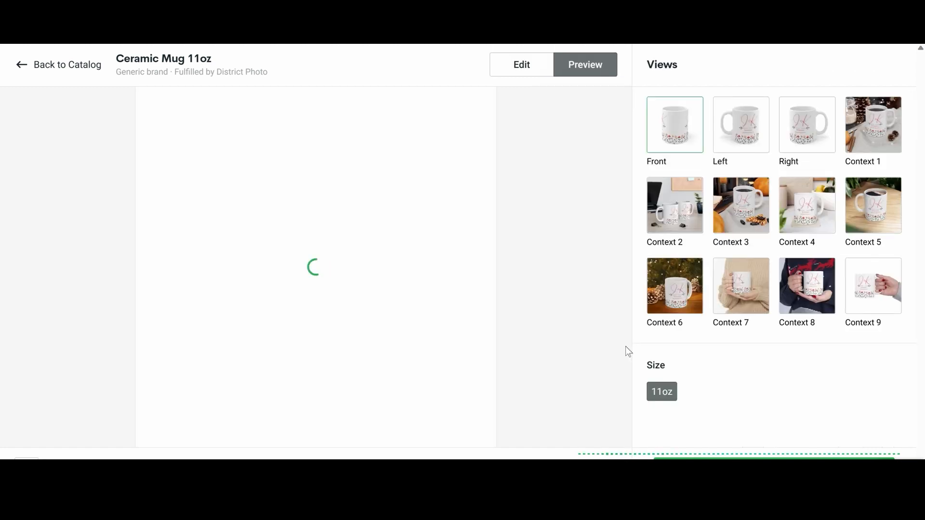
left_click(750, 137)
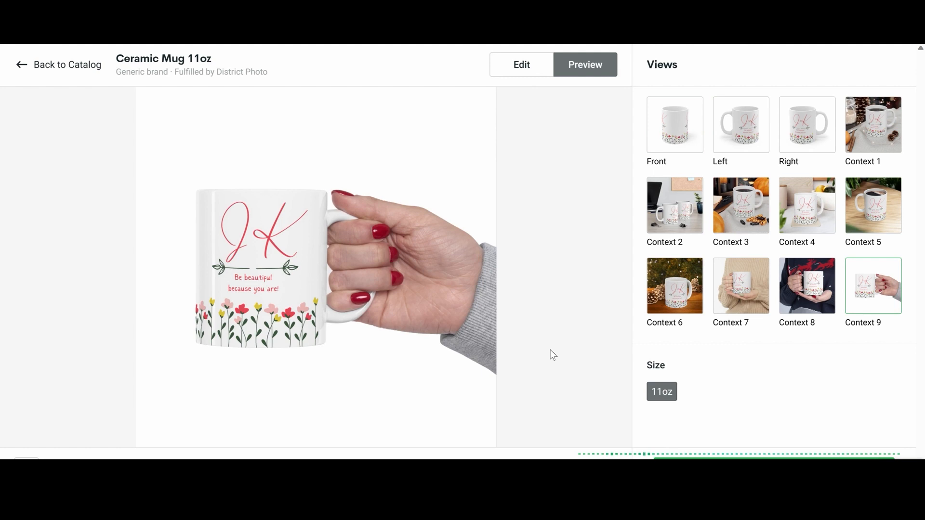
left_click(795, 299)
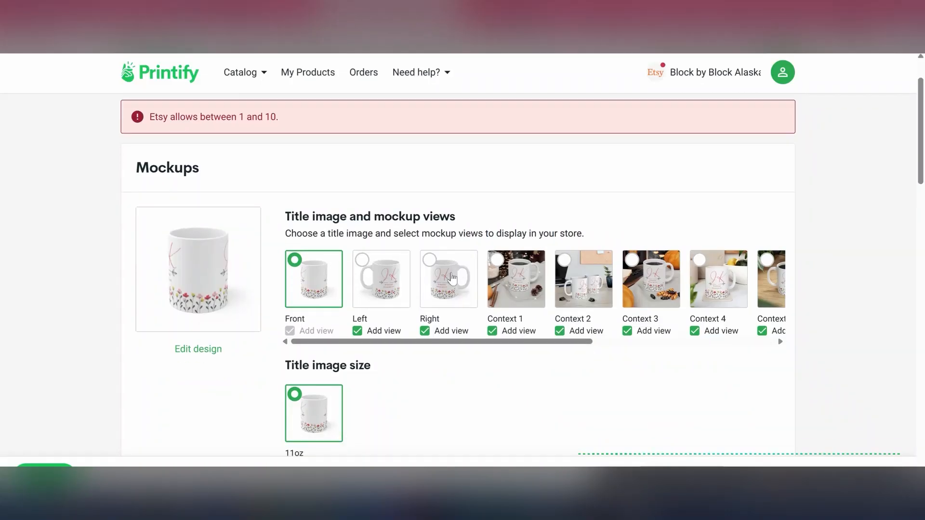
- Set the Right mockup view as the product's title image and review the product description and shipping sections
left_click(451, 278)
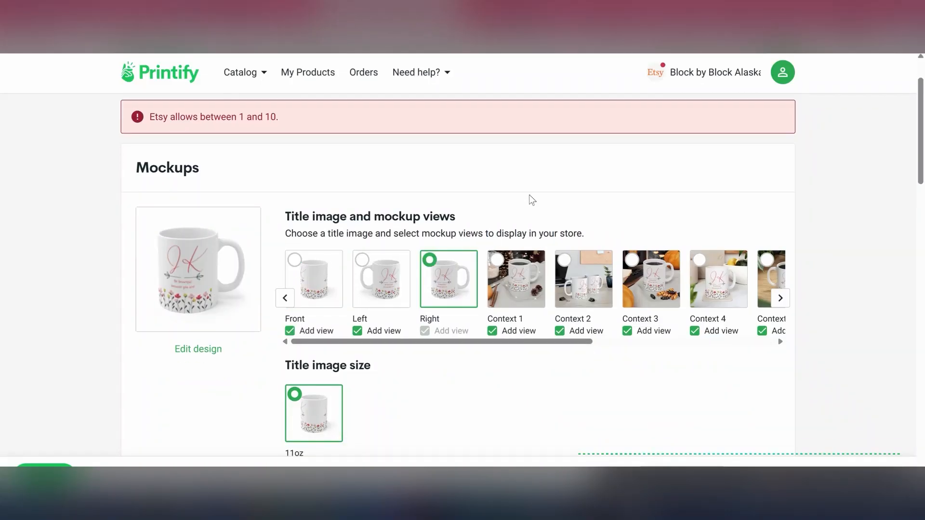
scroll(530, 194, "down", 6)
scroll(530, 194, "down", 15)
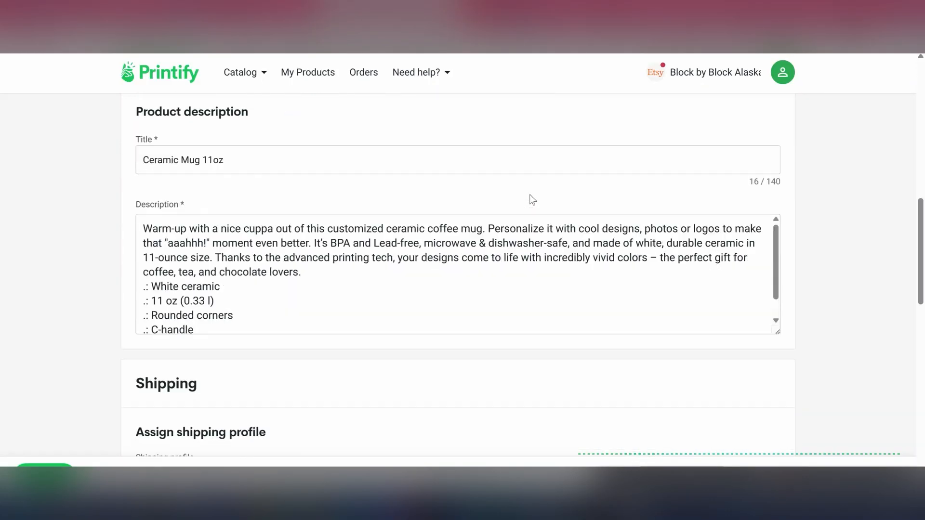
scroll(532, 200, "down", 3)
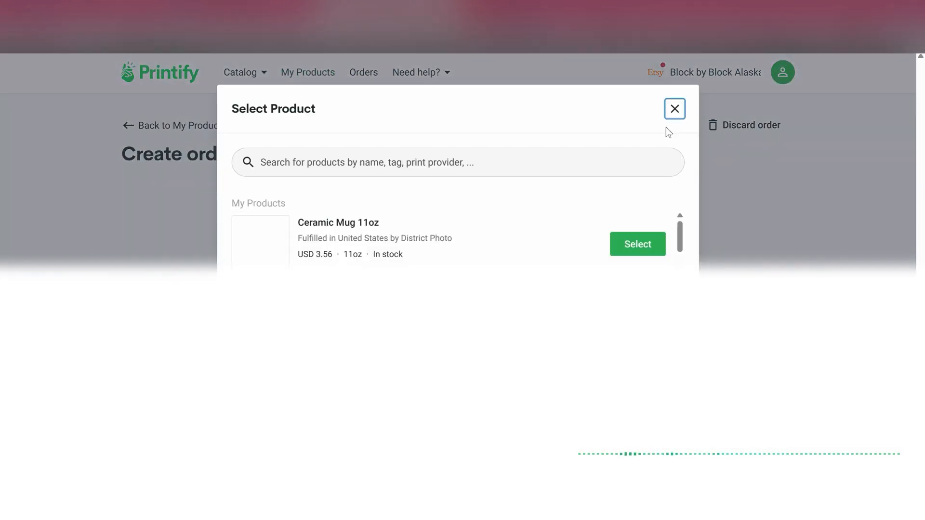
- Select the Ceramic Mug 11oz as the product for the new order
left_click(639, 258)
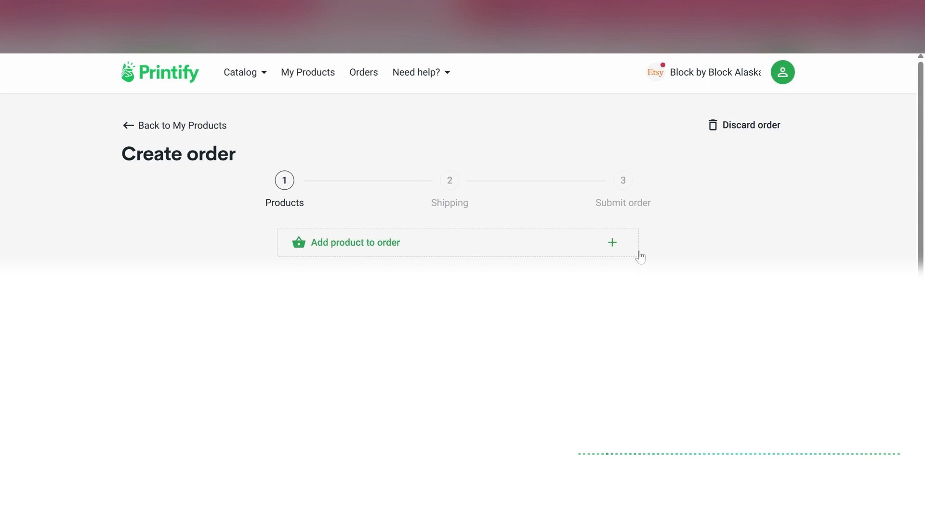